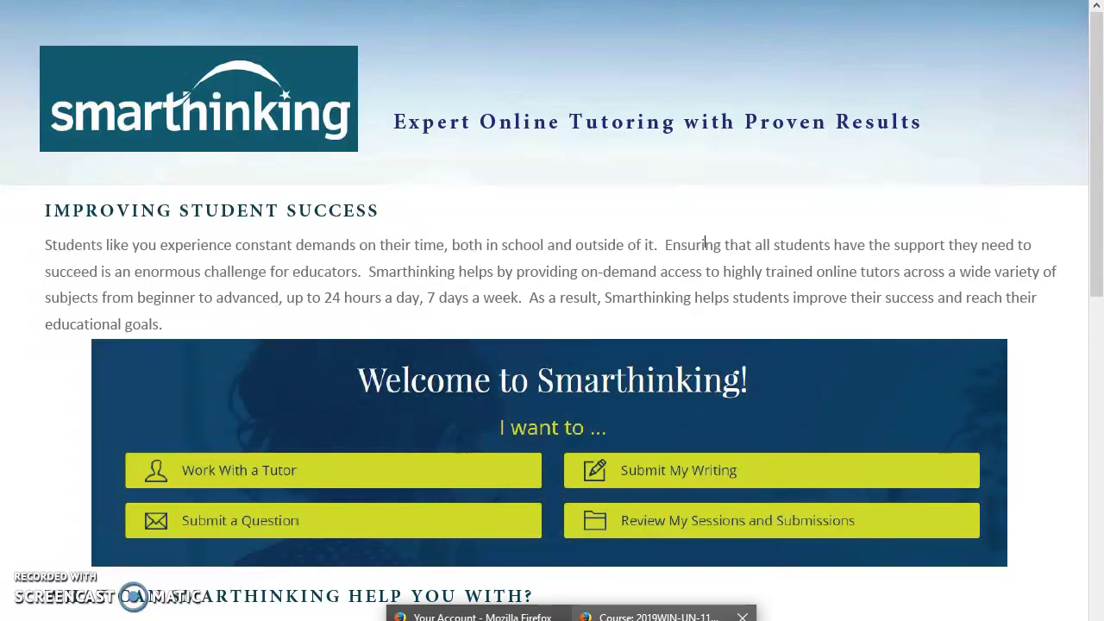
Switch to the UNOH Virtual College course page in Firefox and expand the full Smarthinking description in the Start Here section.
click(664, 613)
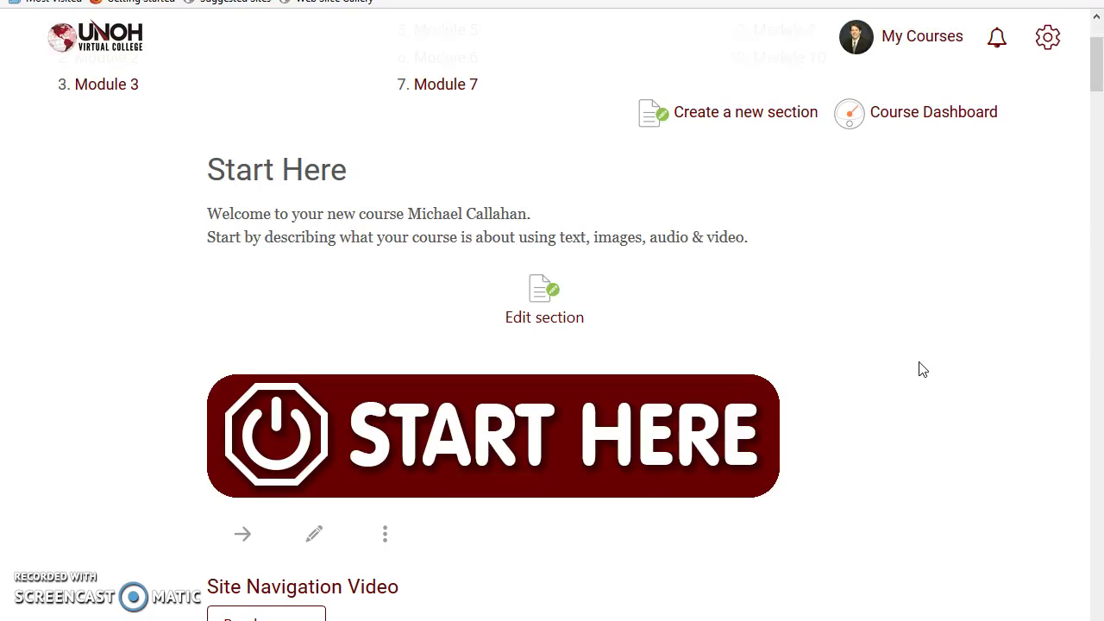
scroll(922, 369, down, 2)
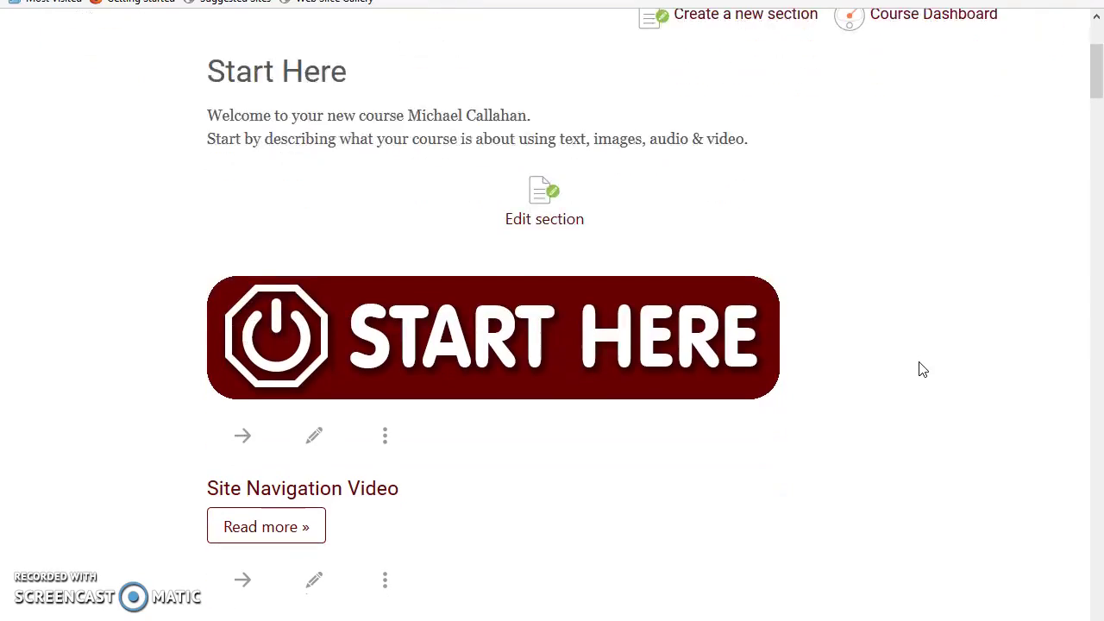
scroll(922, 369, down, 3)
scroll(922, 369, down, 15)
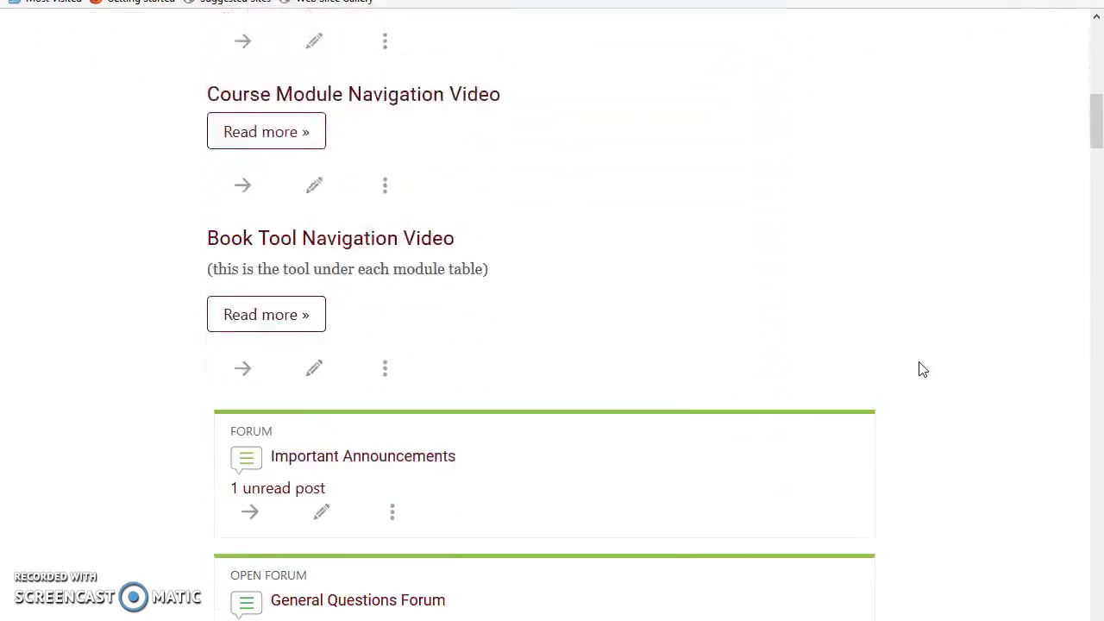
scroll(922, 369, down, 15)
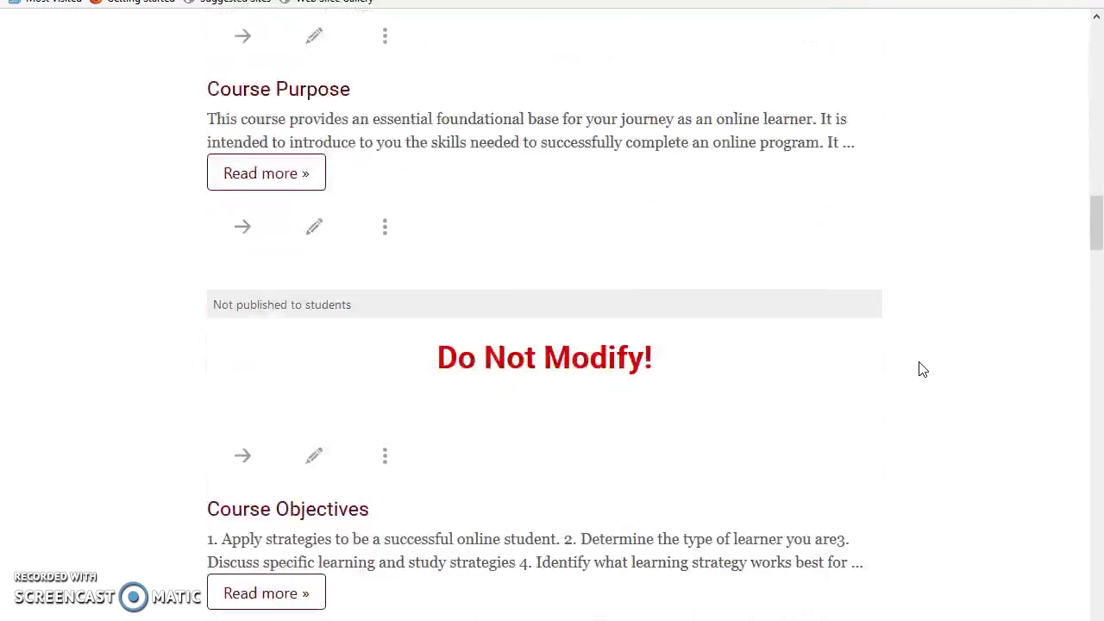
scroll(922, 370, down, 18)
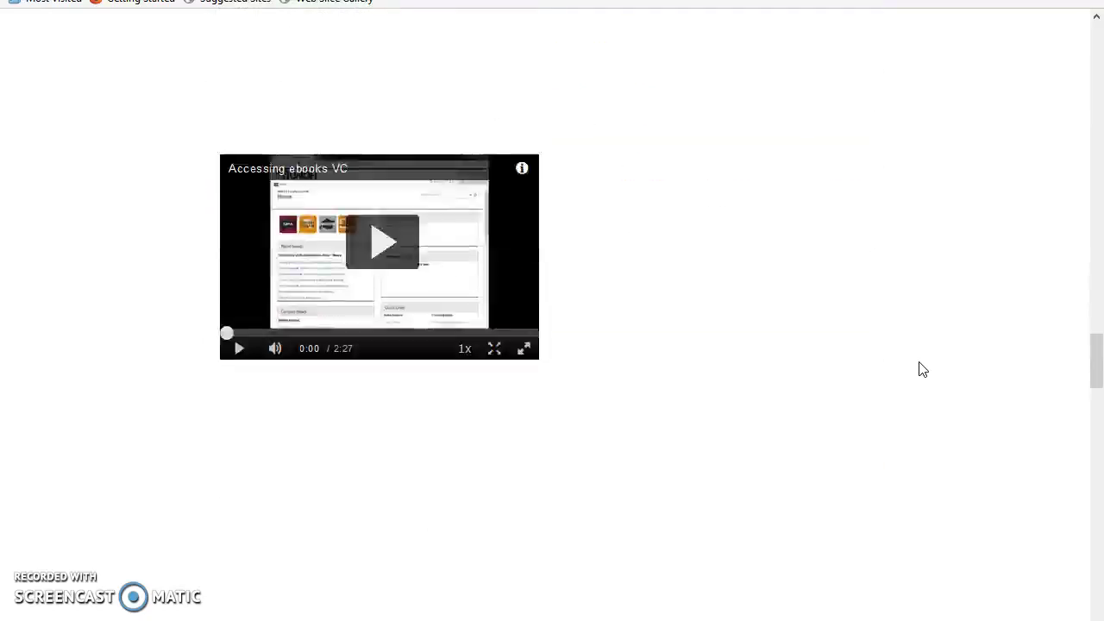
scroll(921, 369, down, 18)
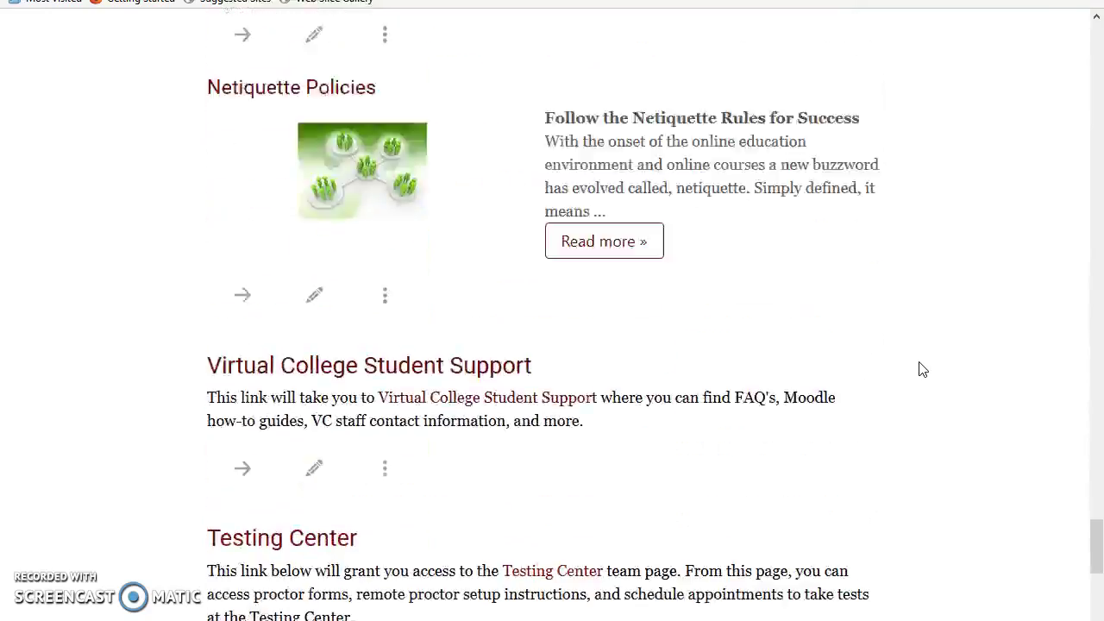
scroll(921, 369, down, 9)
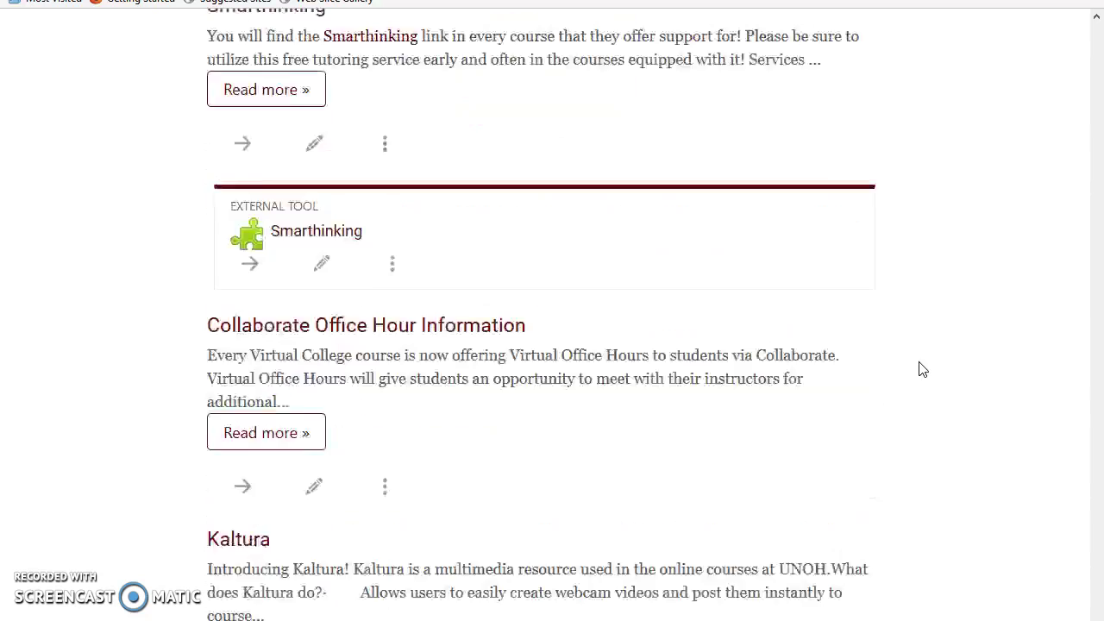
scroll(922, 369, up, 1)
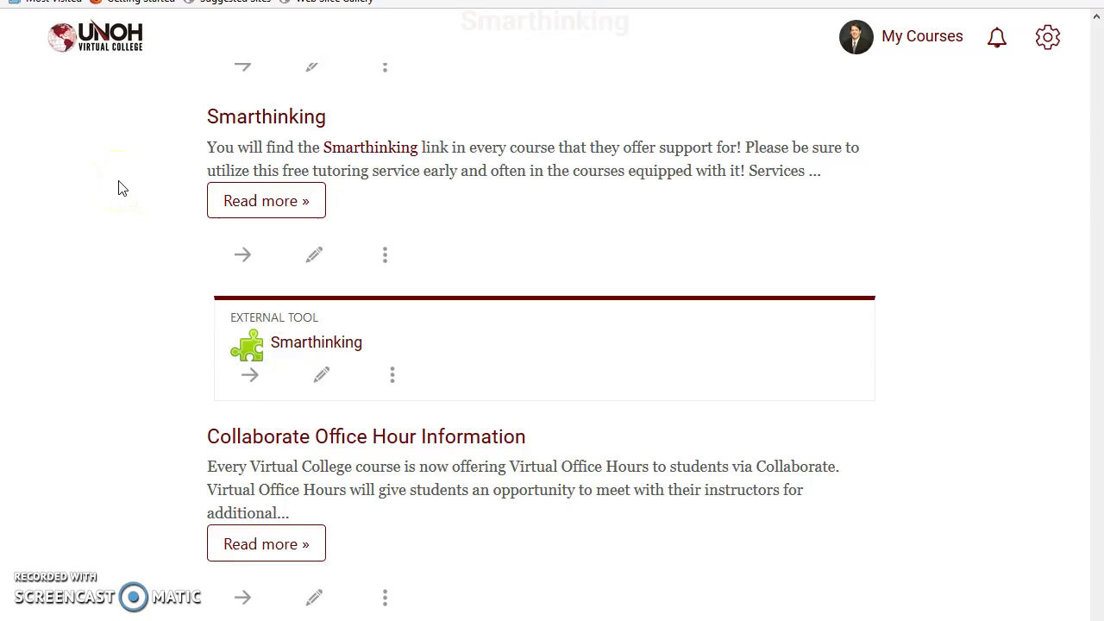
click(263, 204)
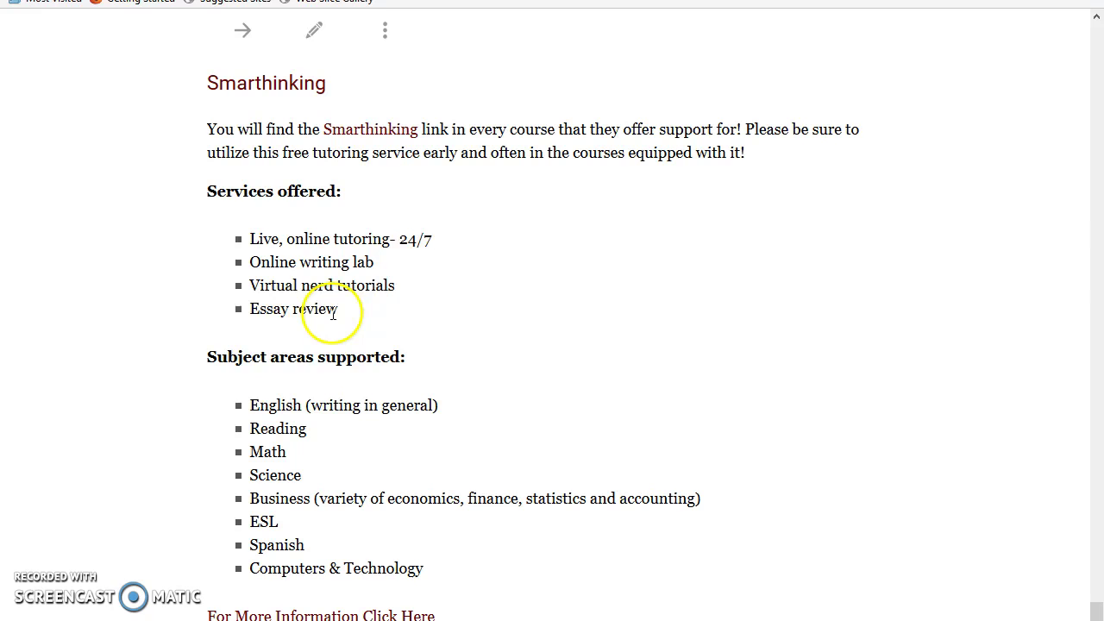
Launch the Smarthinking external tool from the course, dismiss the pop-up blocker notice and review the System Check page.
scroll(332, 313, down, 3)
scroll(332, 313, down, 5)
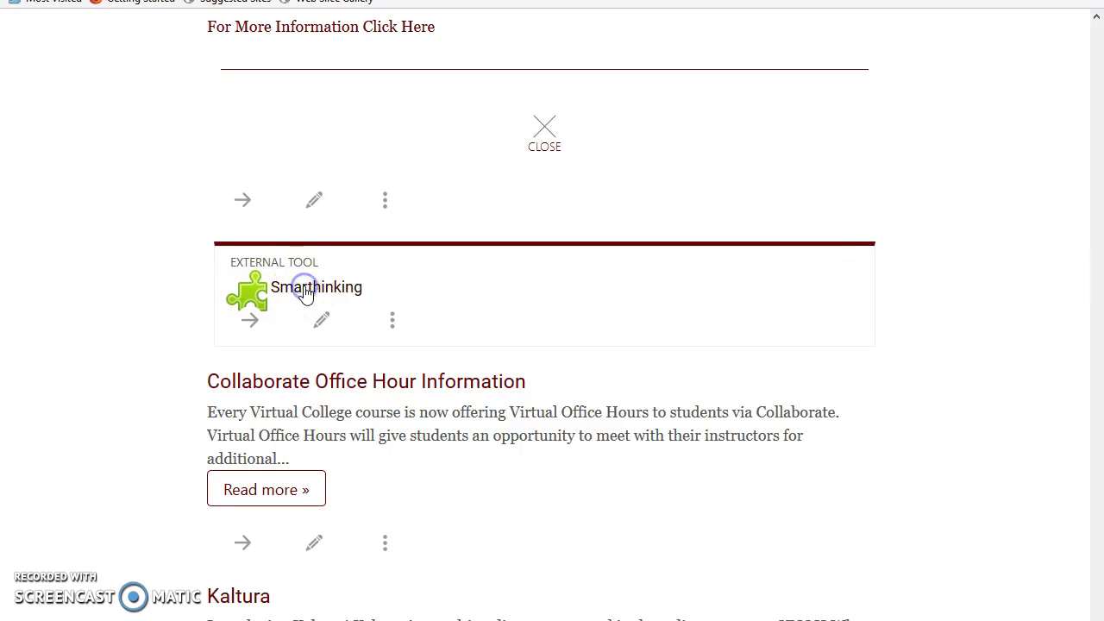
click(305, 288)
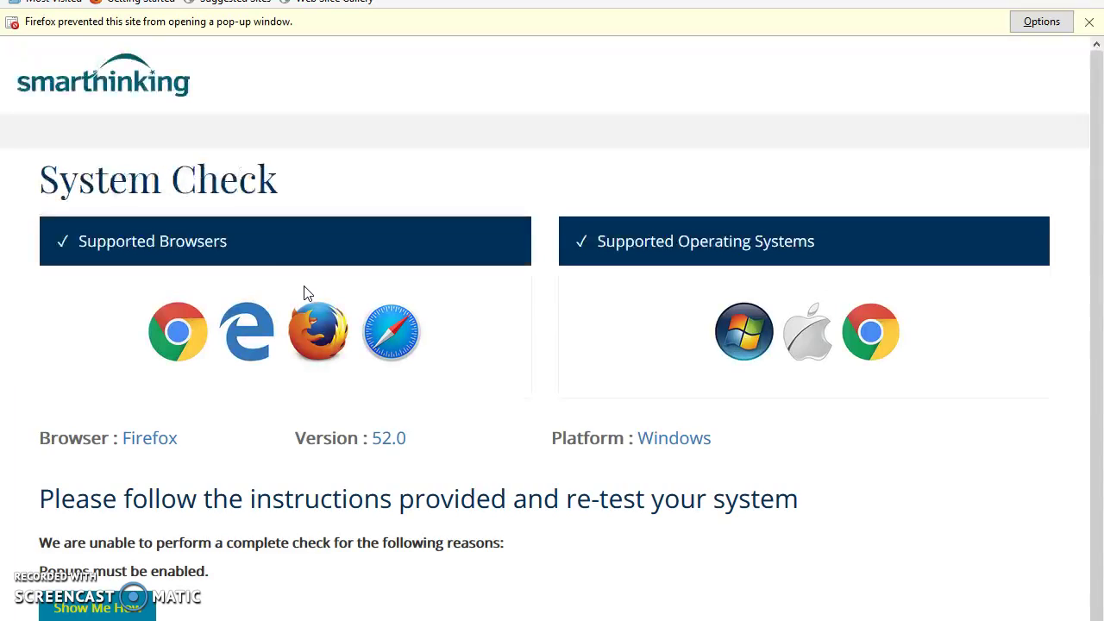
click(1088, 21)
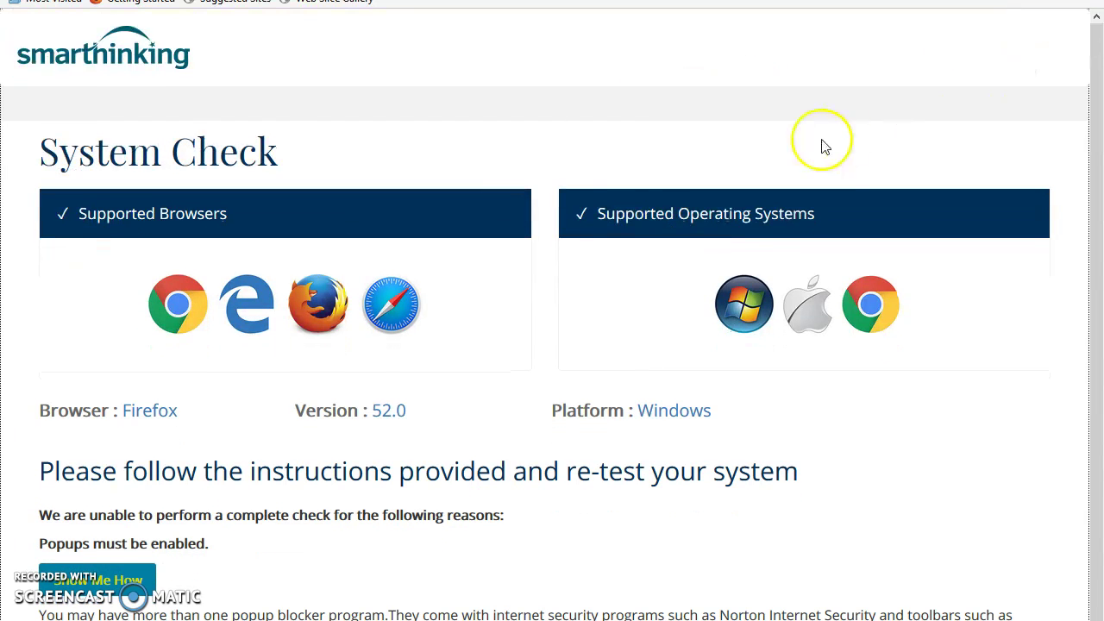
scroll(380, 287, down, 2)
scroll(380, 287, down, 2)
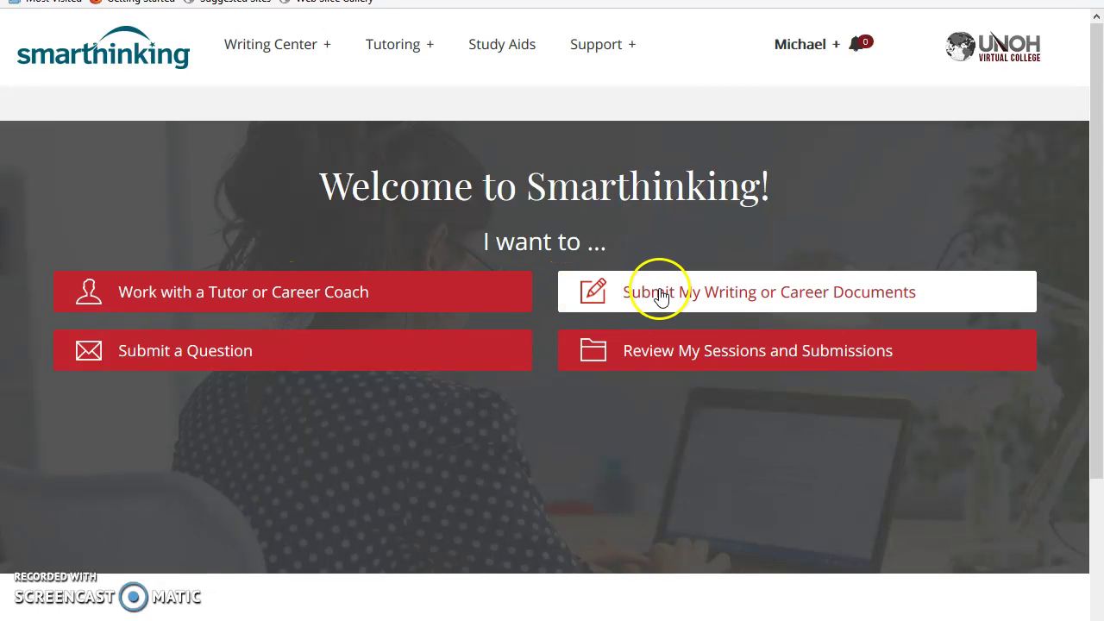
Open Work with a Tutor or Career Coach from the Smarthinking home page.
click(709, 360)
click(674, 351)
click(707, 369)
click(304, 307)
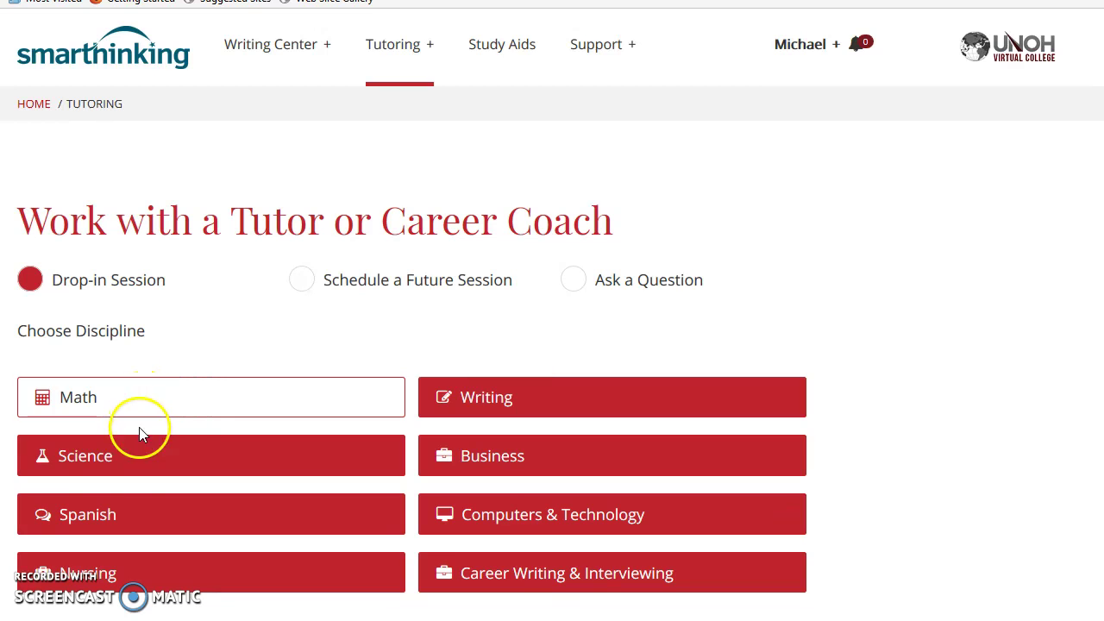
Choose Math as the discipline for a drop-in session and look through the offered subjects.
click(110, 401)
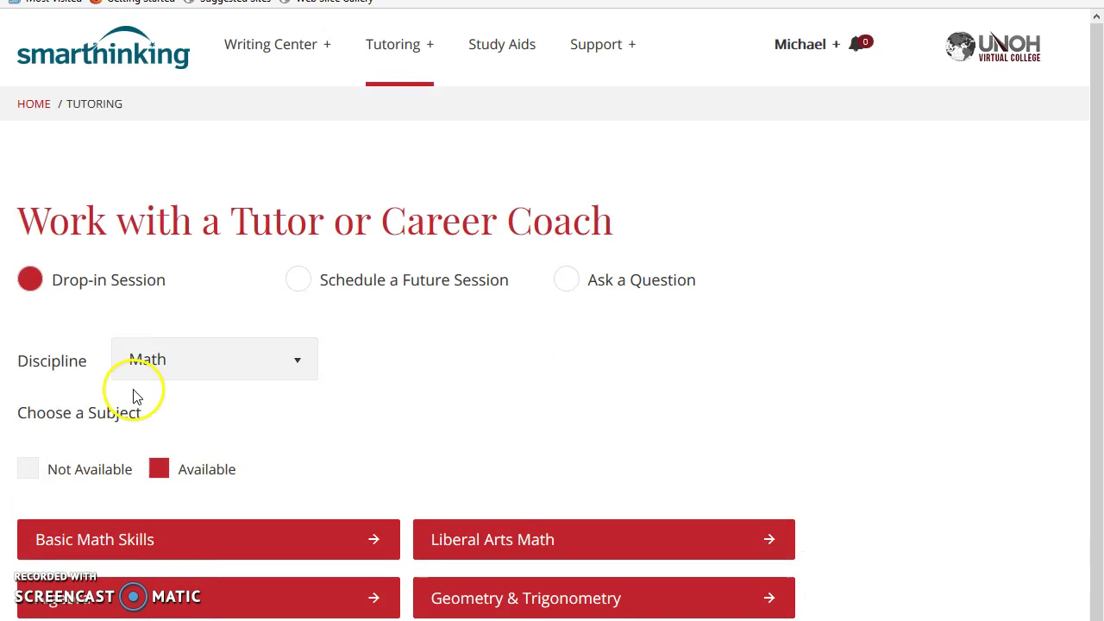
scroll(263, 382, down, 1)
scroll(263, 382, down, 2)
scroll(263, 382, down, 1)
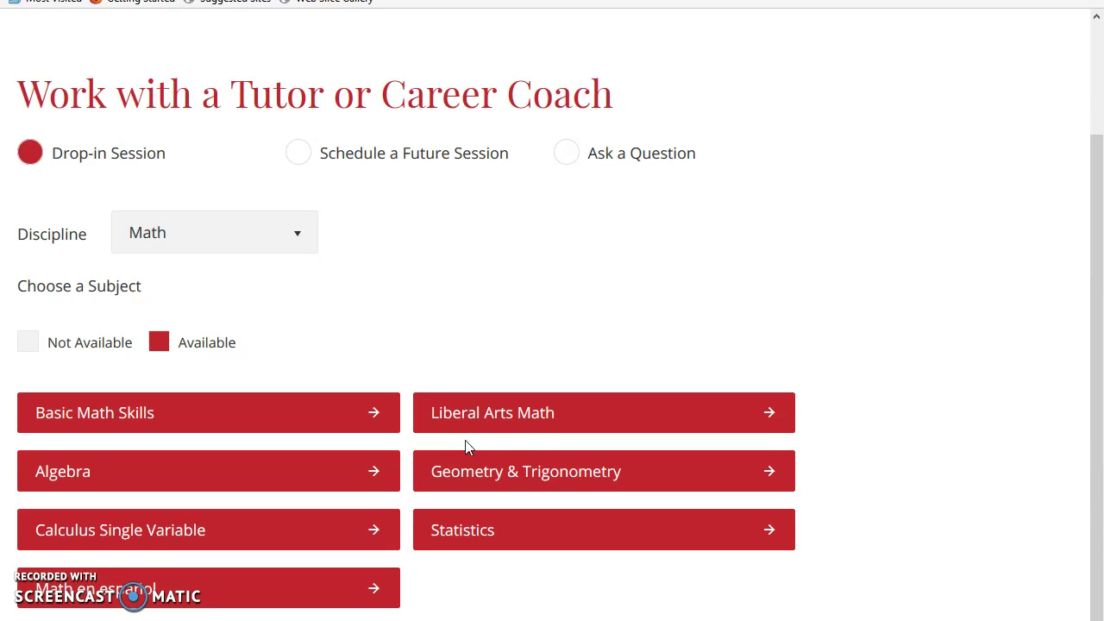
scroll(451, 377, up, 3)
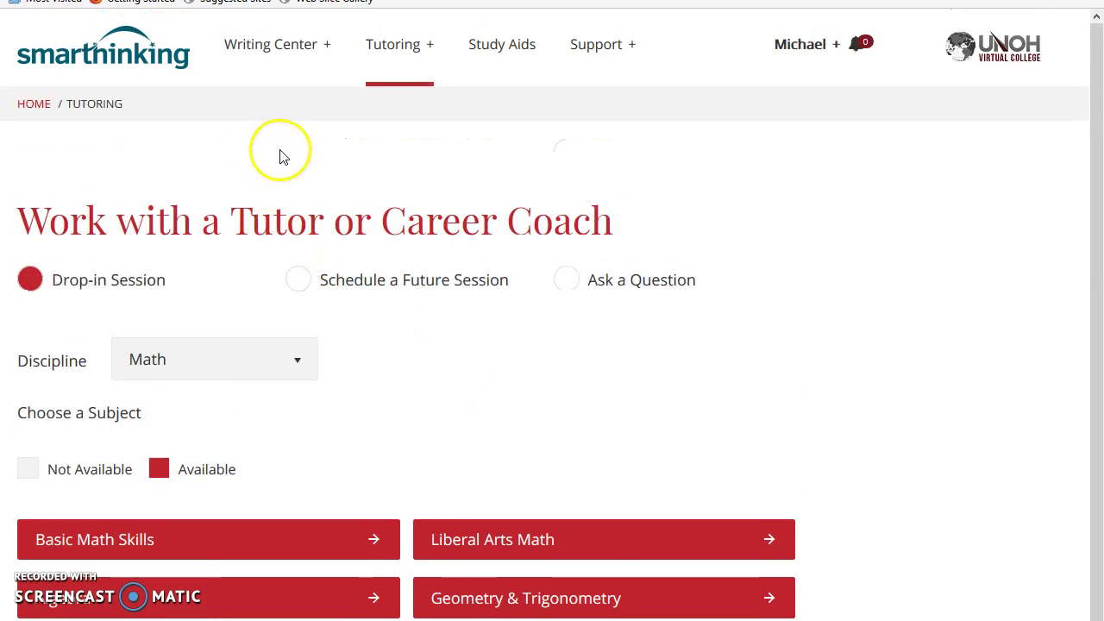
Return to the home page and open the Essay Center form for submitting writing or career documents.
click(40, 104)
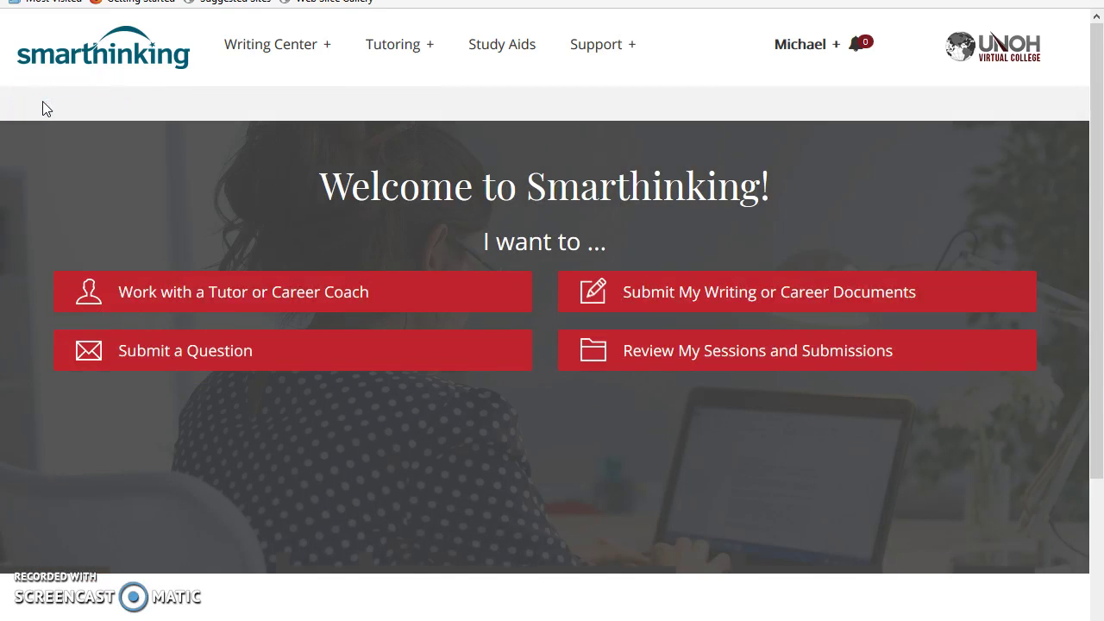
click(752, 293)
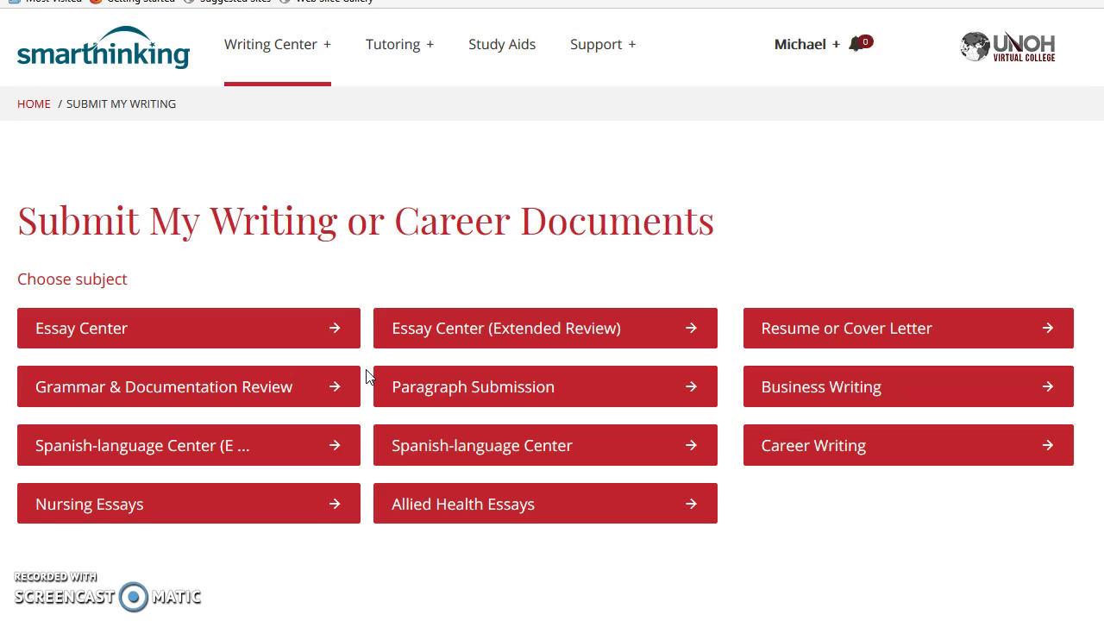
click(307, 335)
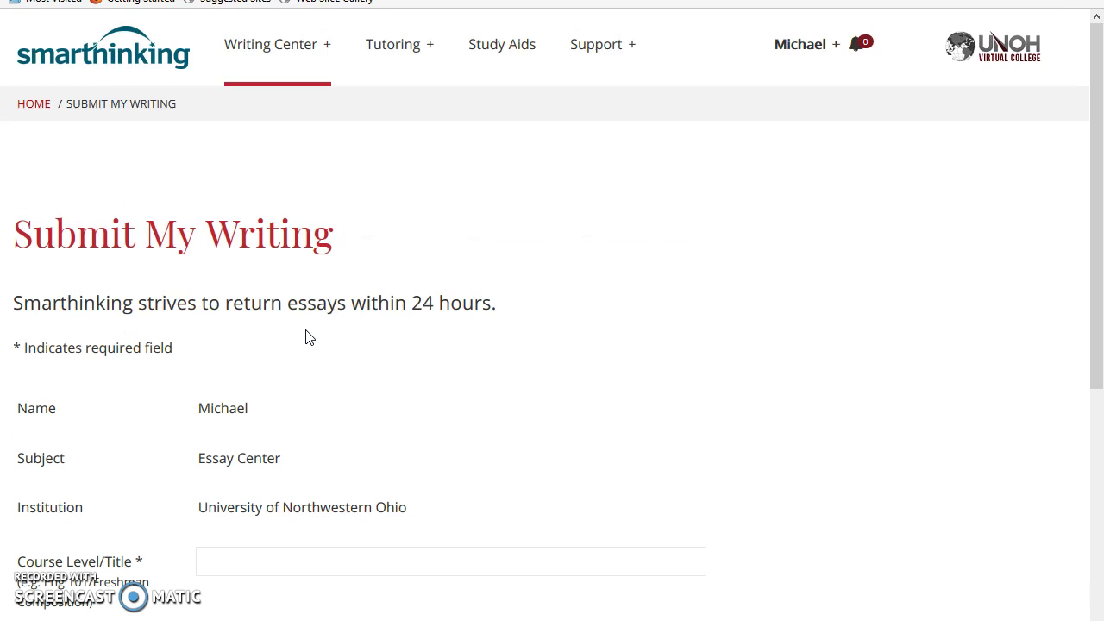
Examine the essay submission form's required fields, help areas, tutor choice and file upload requirements.
scroll(308, 336, down, 5)
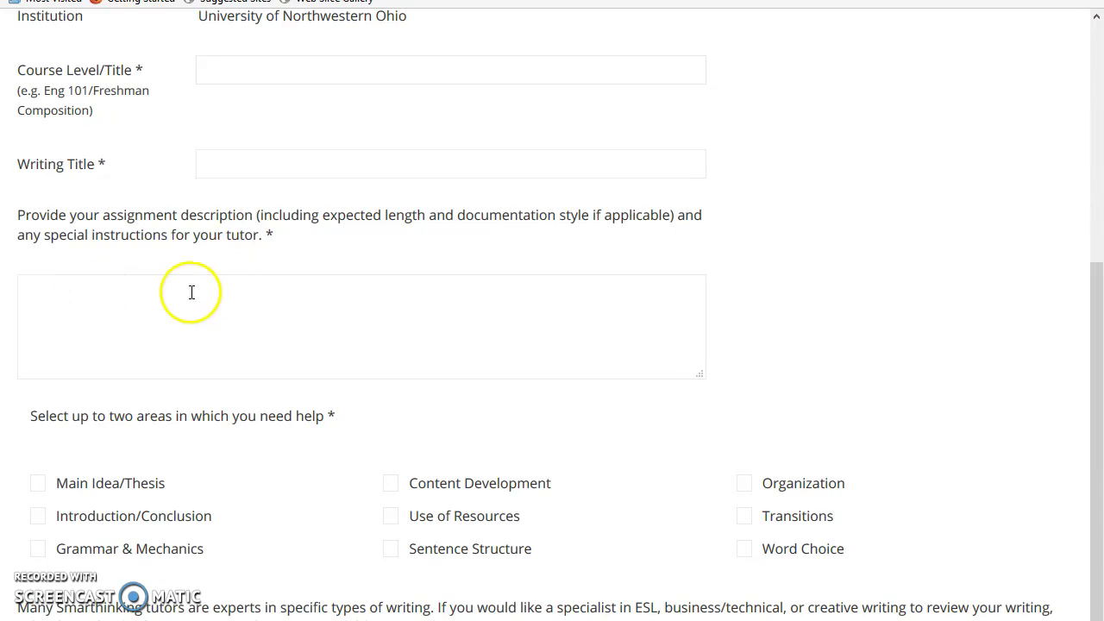
scroll(239, 290, down, 1)
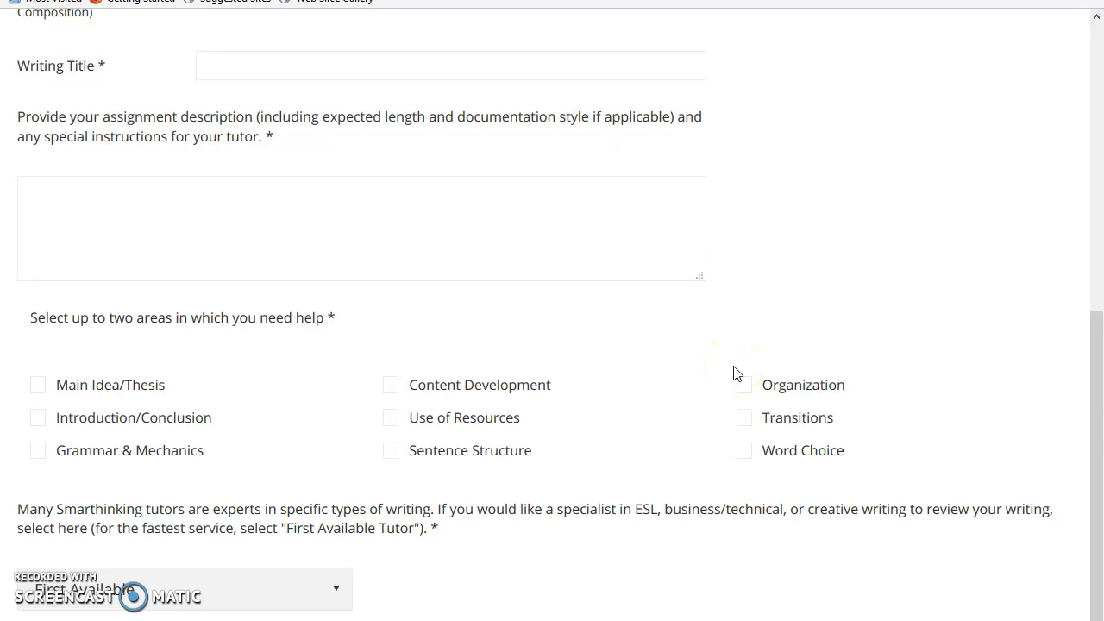
scroll(734, 372, down, 3)
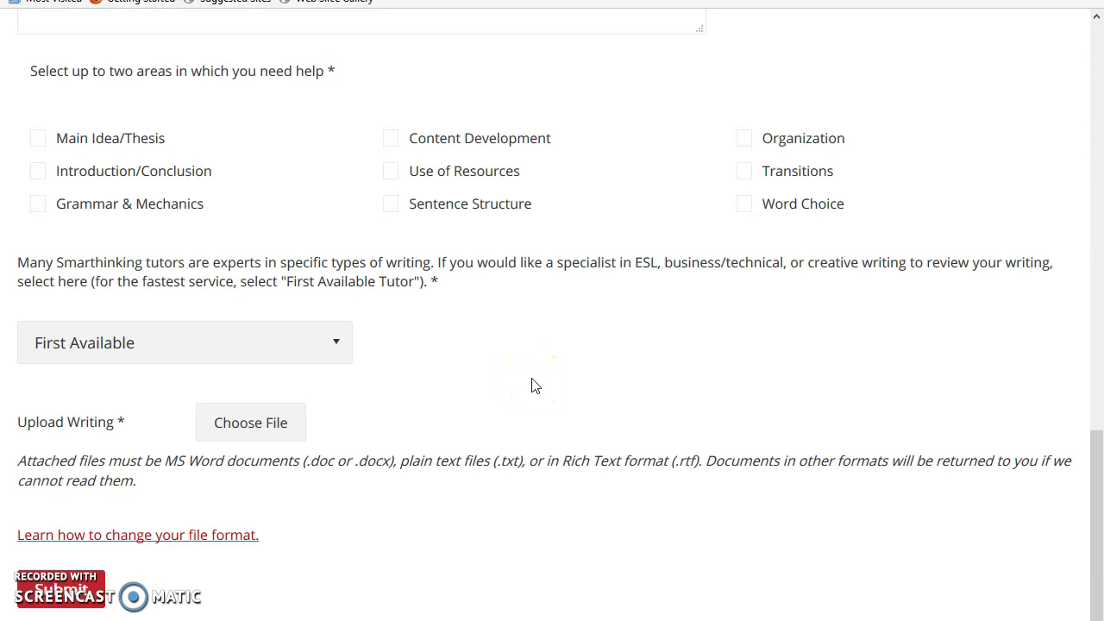
scroll(532, 385, up, 10)
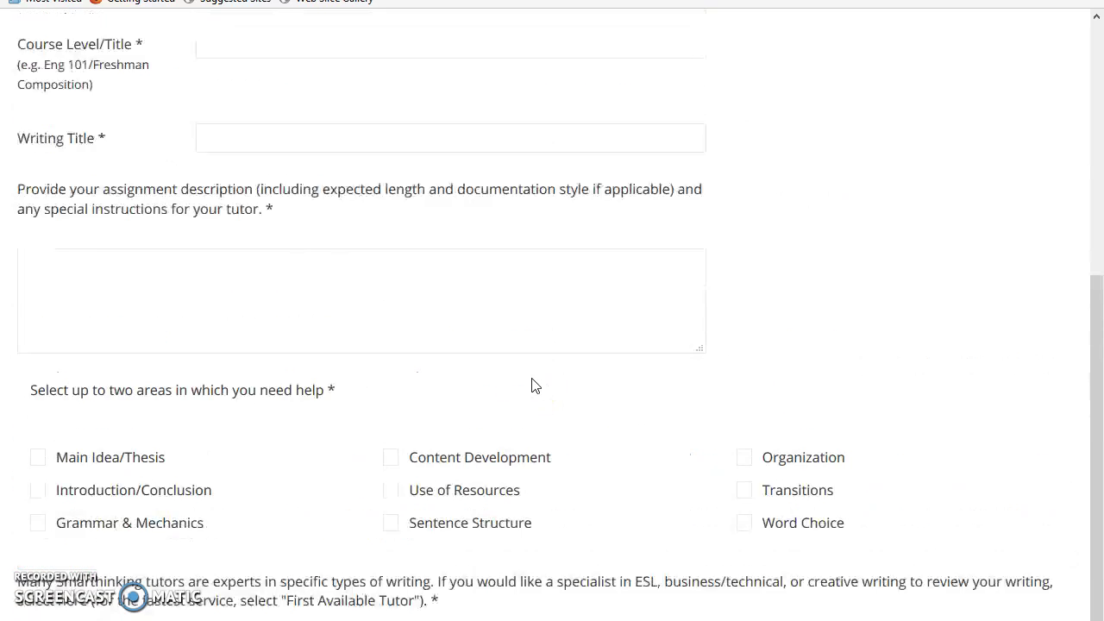
scroll(531, 384, up, 2)
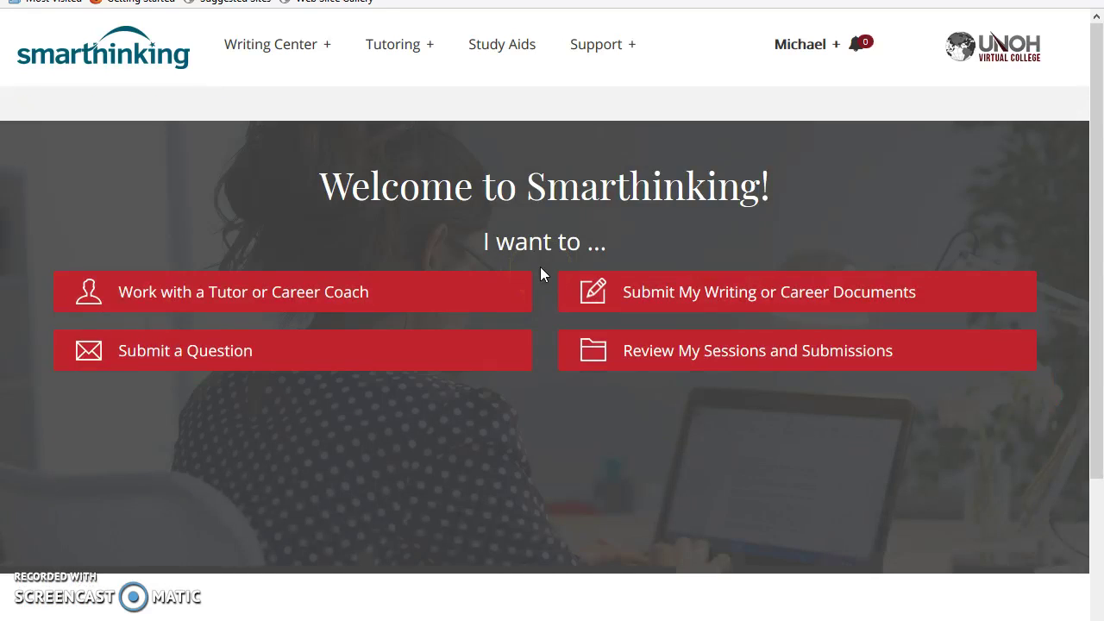
Look through the Study Aids video lessons, general resources and digital content, and return to the Smarthinking home page.
click(498, 48)
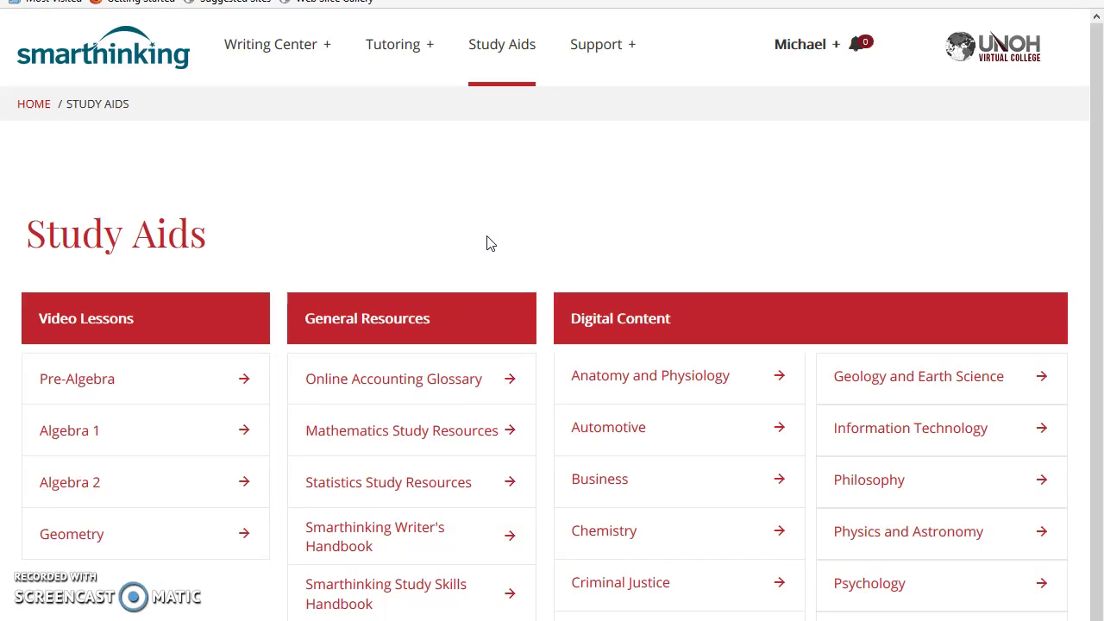
scroll(486, 244, down, 2)
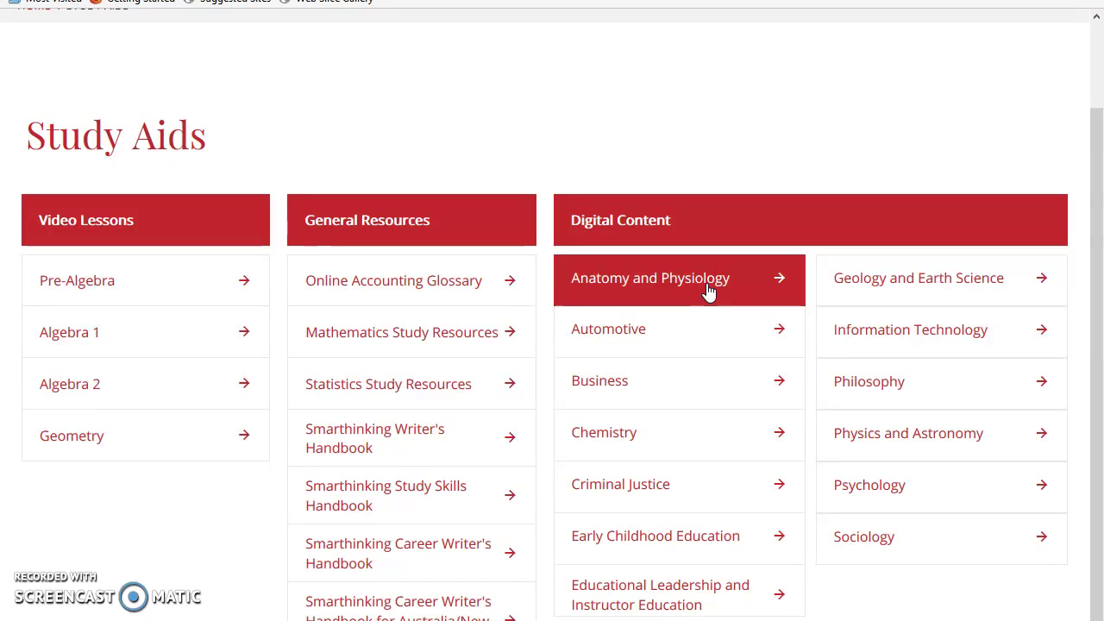
scroll(789, 298, up, 2)
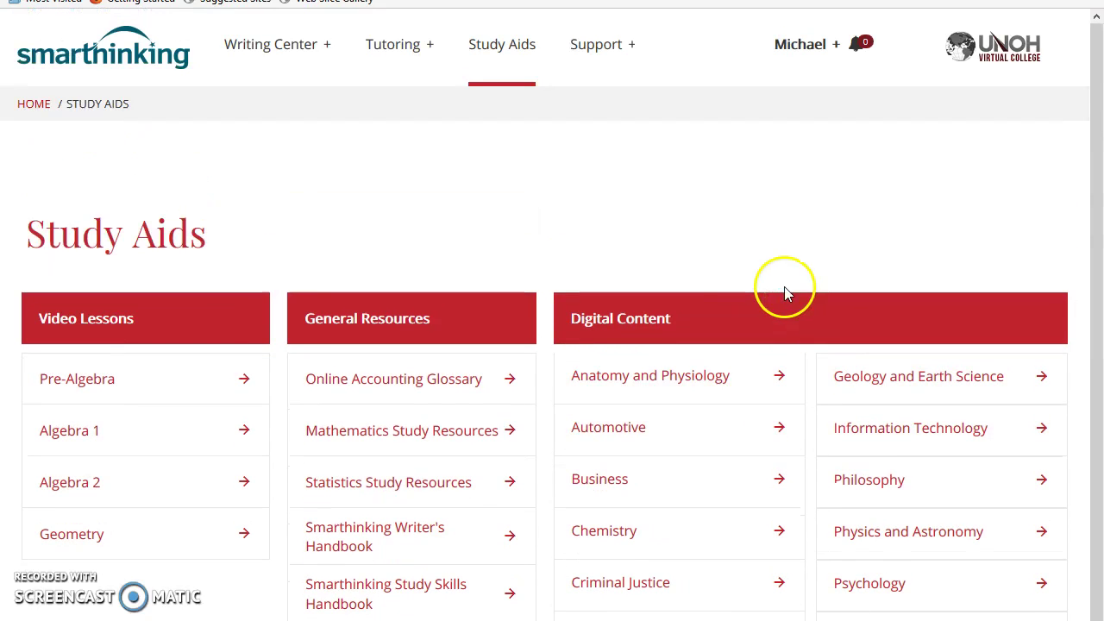
click(102, 61)
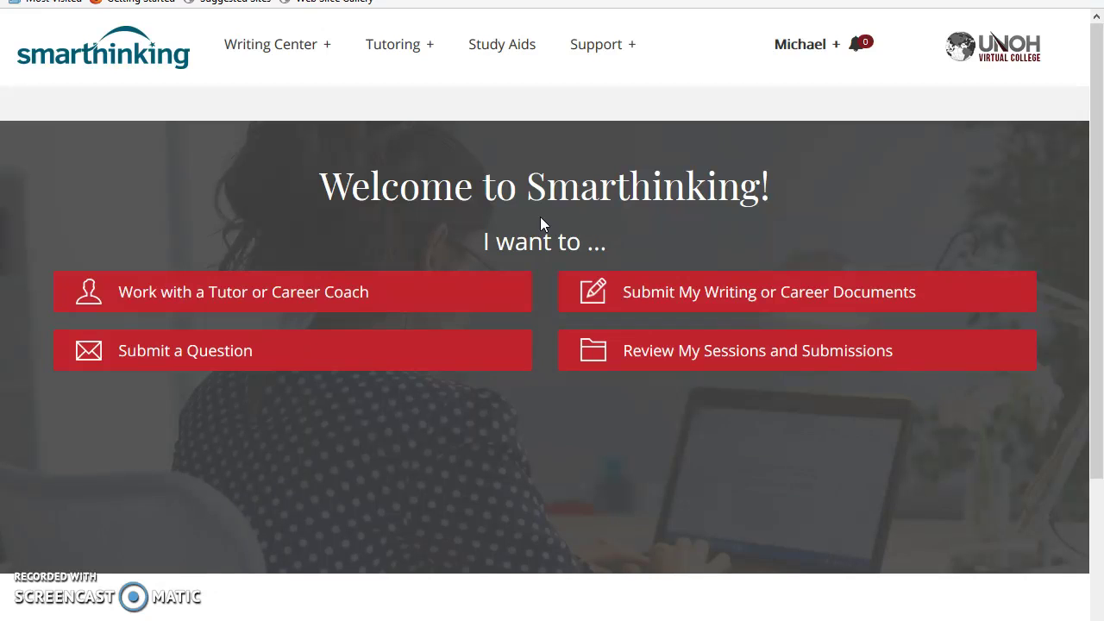
click(491, 44)
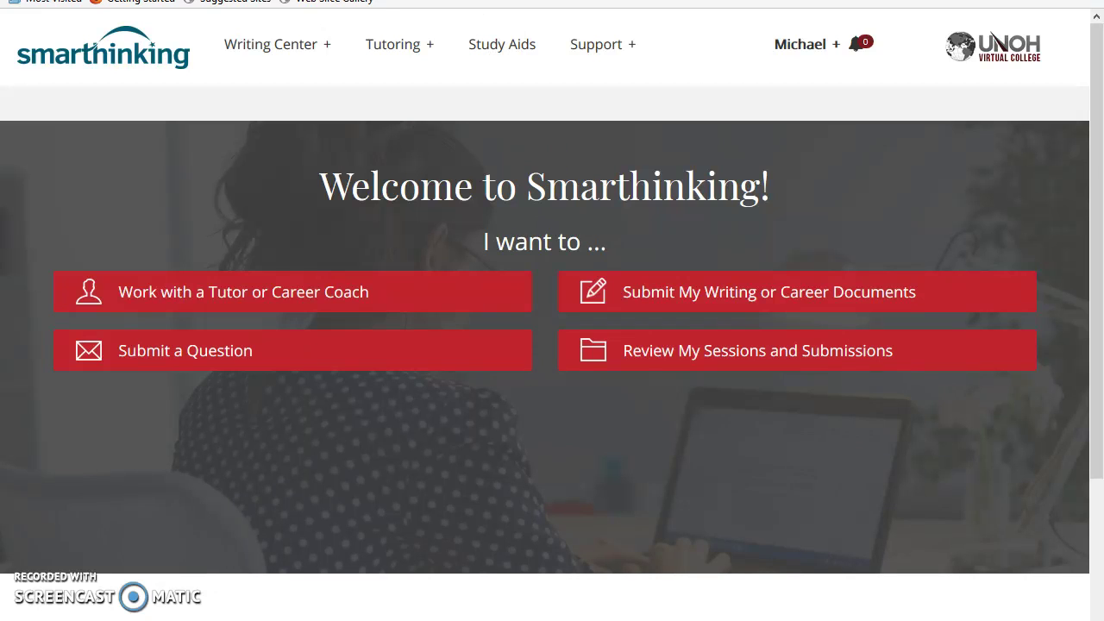